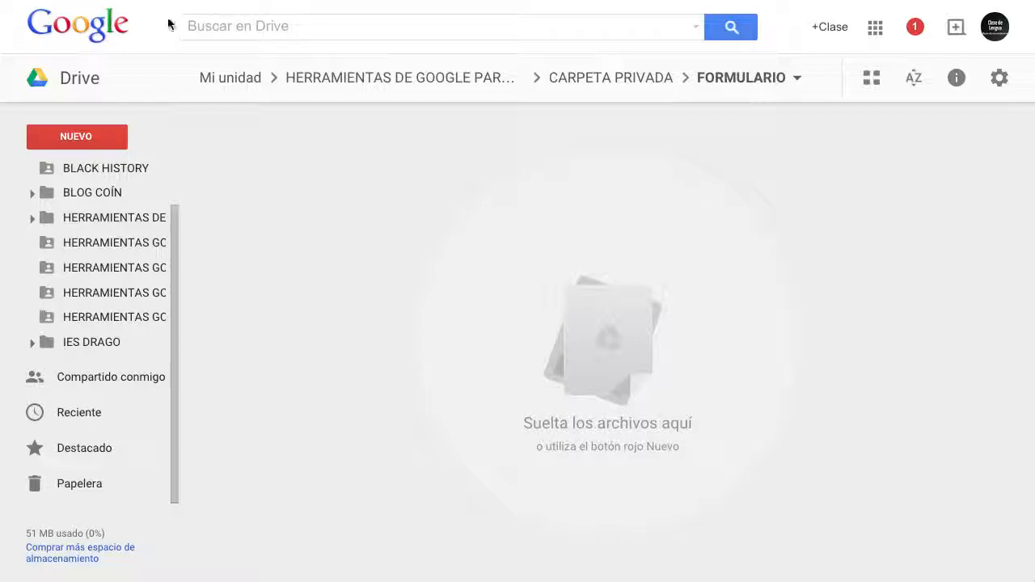
Step: Create a new Google Forms form inside the FORMULARIO folder
left_click(93, 138)
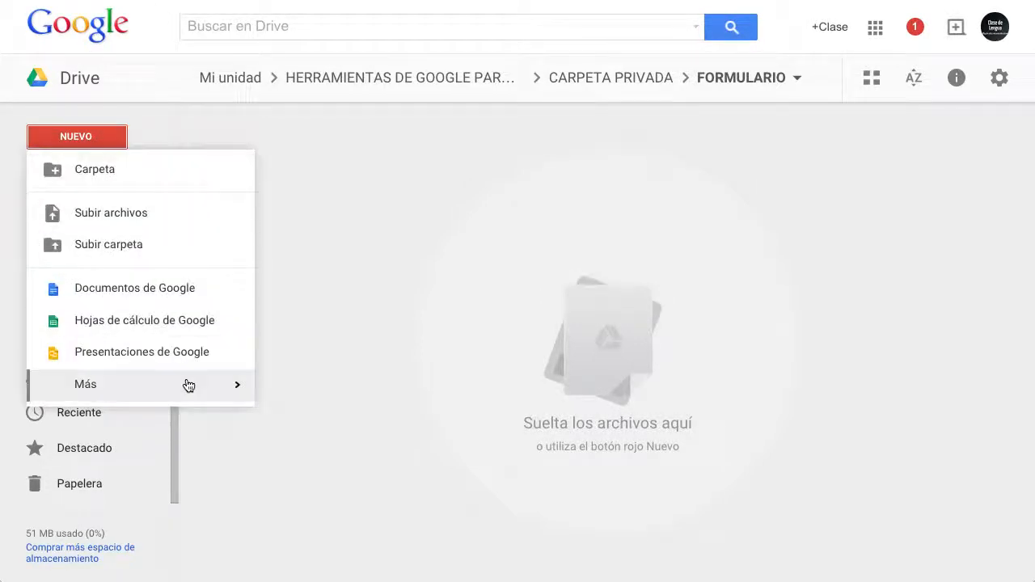
mouse_move(199, 386)
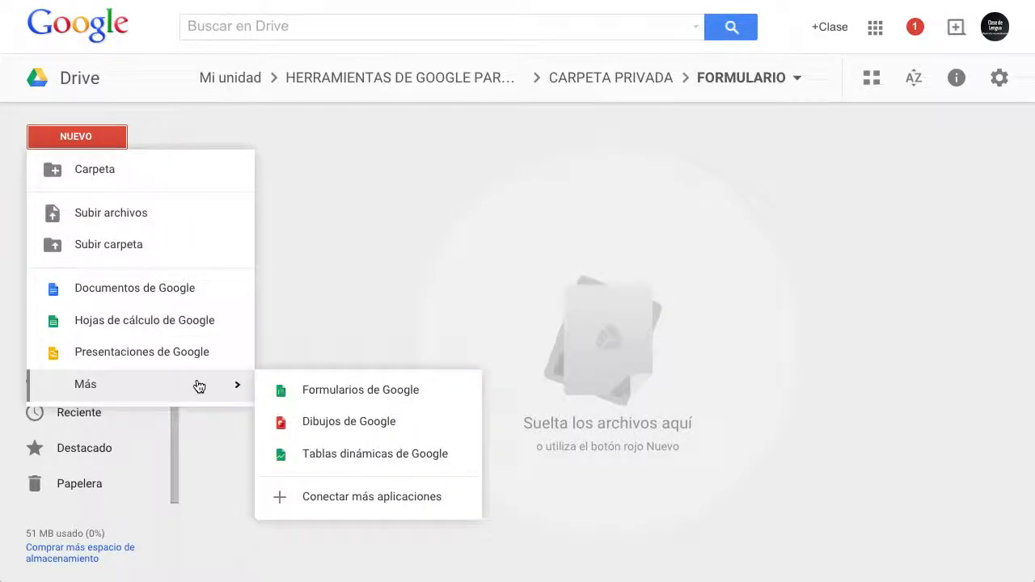
left_click(452, 391)
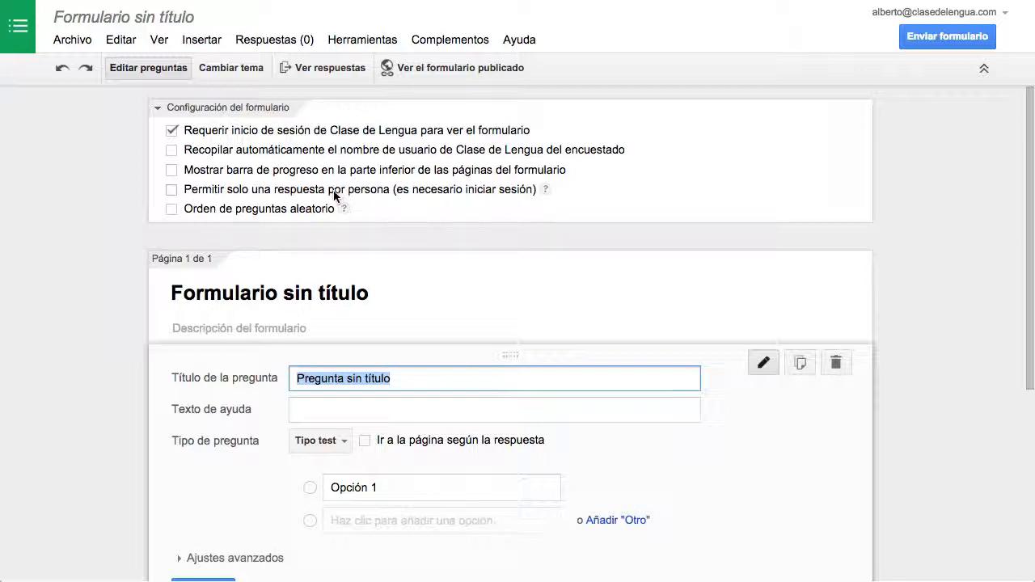
Step: Examine the form's question editor, the confirmation page options and the kinds of elements that can be inserted
scroll(315, 197, "down", 2)
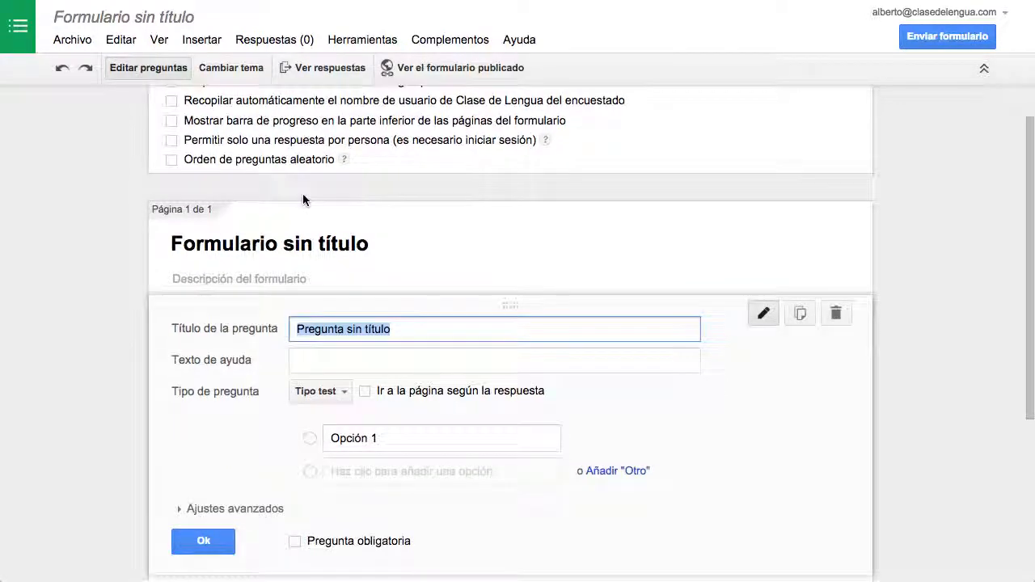
scroll(305, 200, "down", 2)
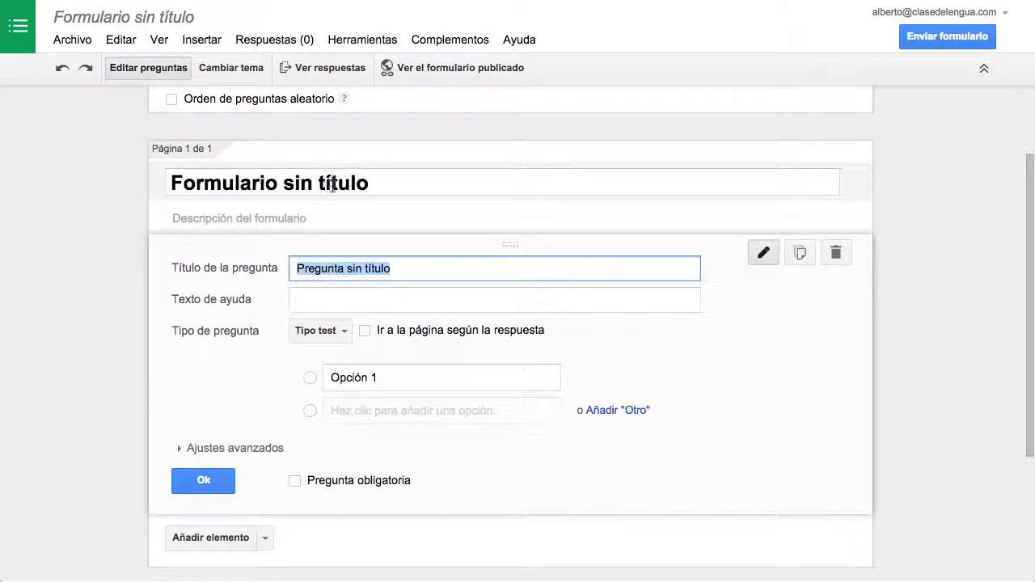
scroll(384, 210, "down", 7)
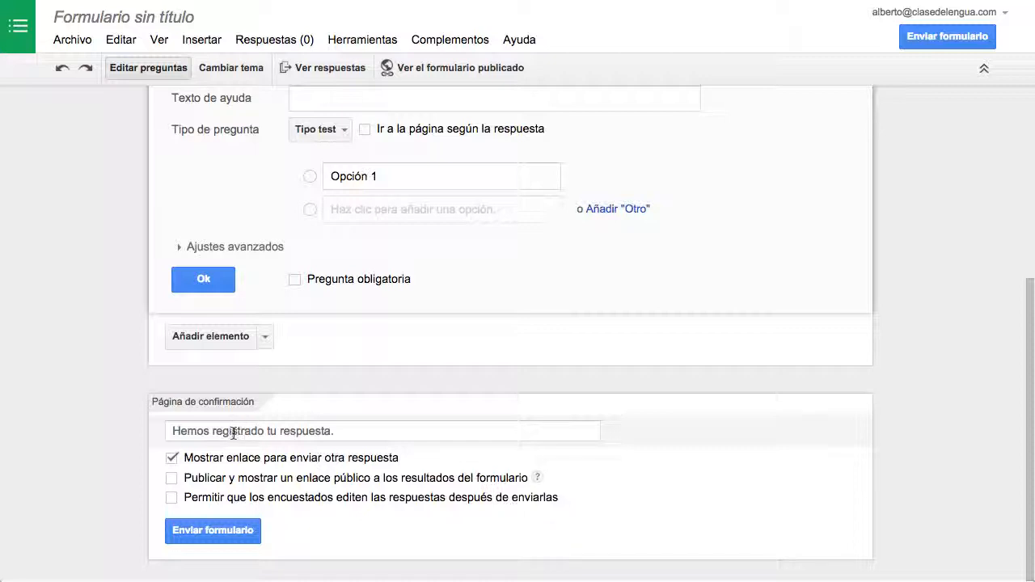
left_click(368, 431)
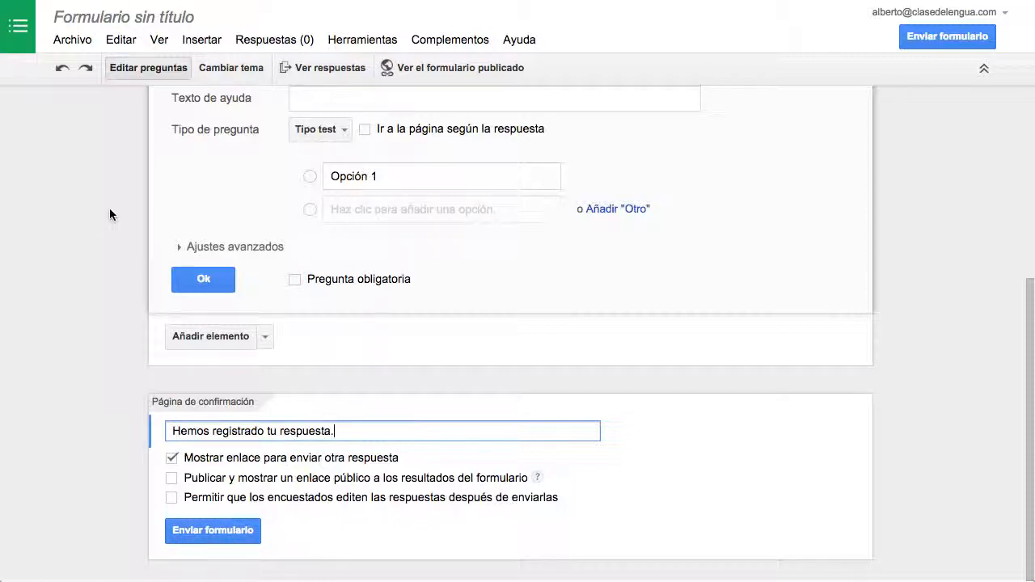
scroll(109, 243, "up", 2)
scroll(118, 389, "up", 3)
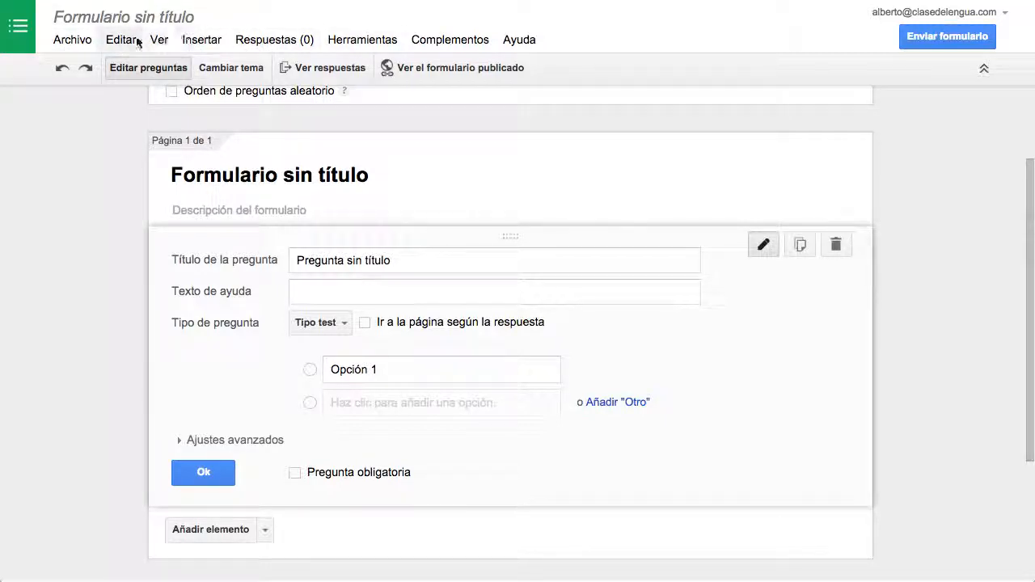
left_click(192, 40)
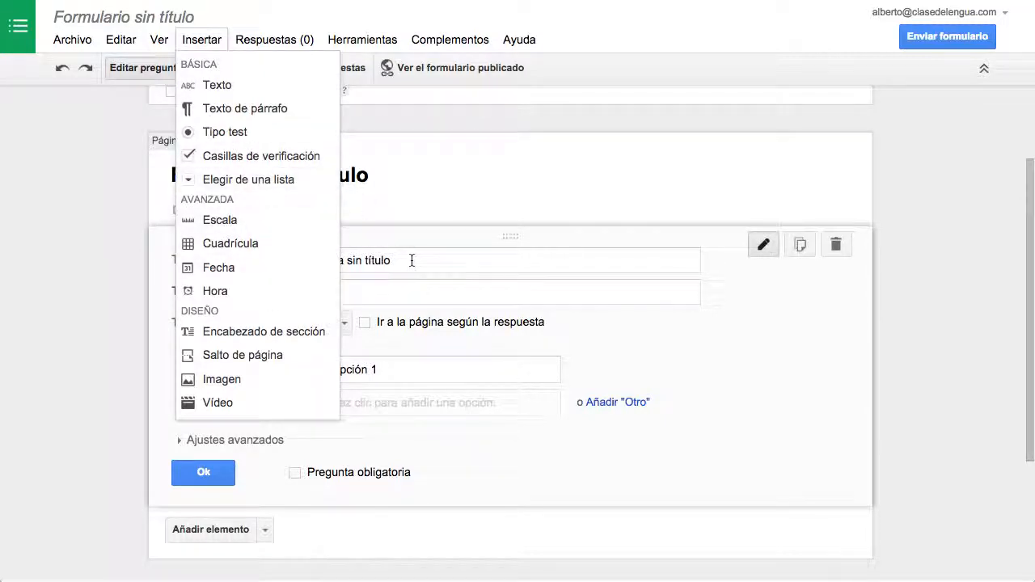
Step: Examine the destination options for the form's responses, including the new spreadsheet's name, and leave without choosing one
mouse_move(272, 35)
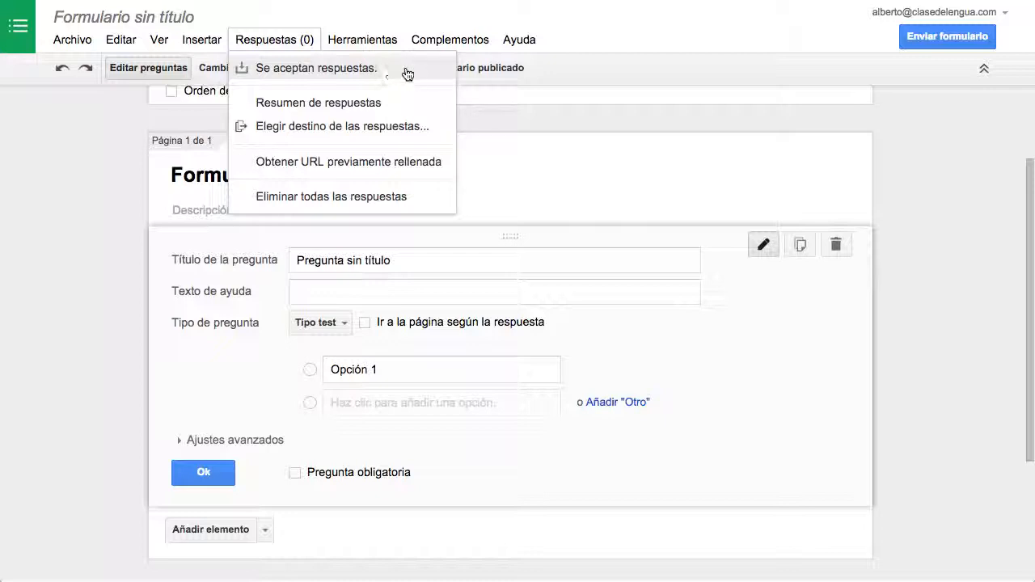
left_click(418, 134)
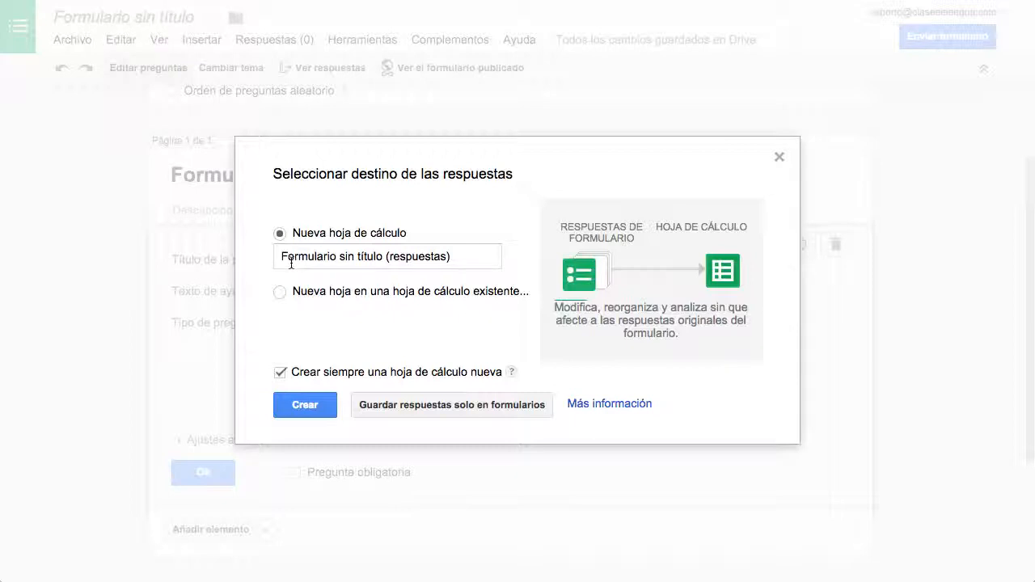
left_click_drag(281, 257, 383, 256)
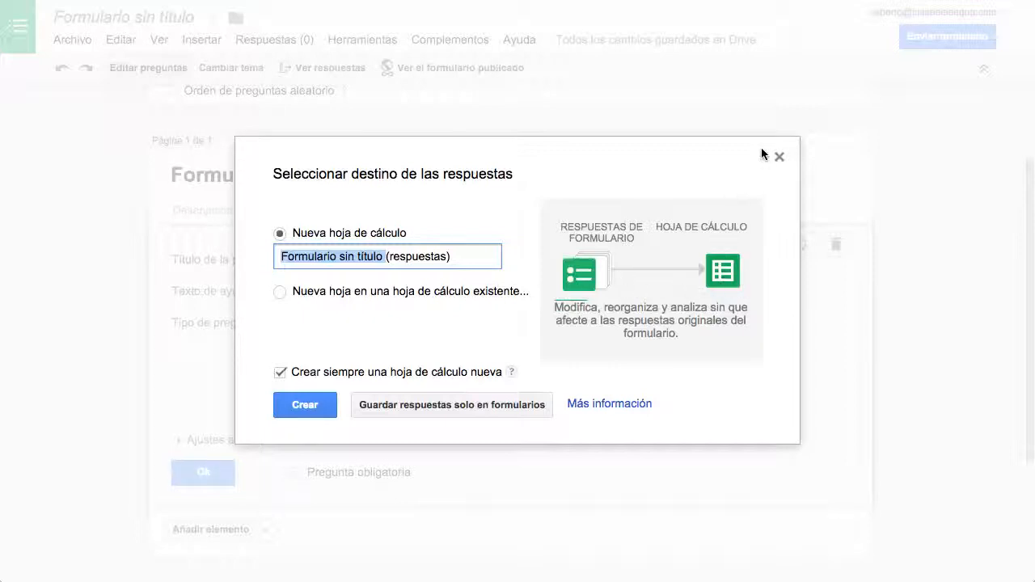
left_click(779, 158)
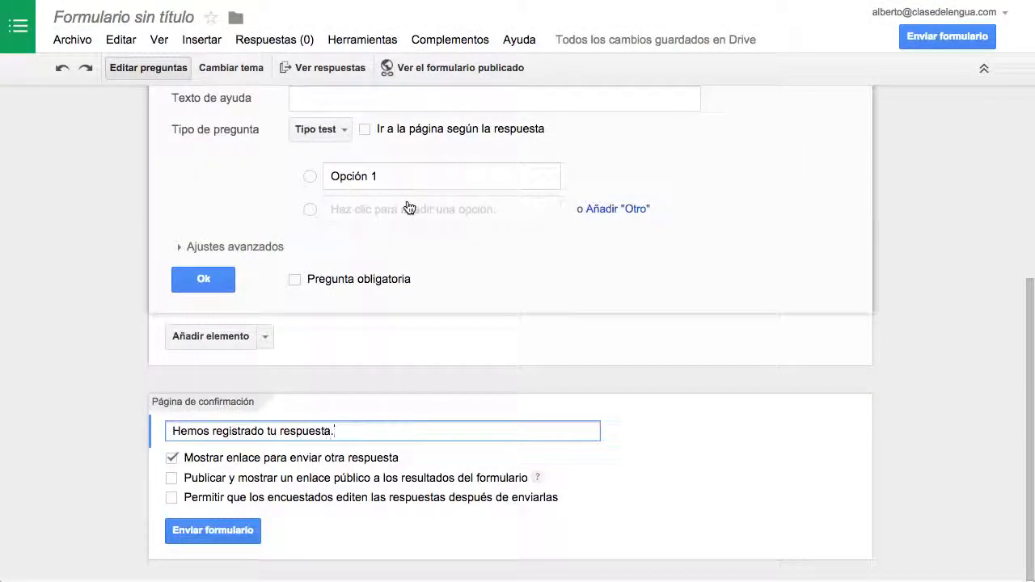
Step: Try the question types Texto, Texto de párrafo and Tipo test on the untitled question
scroll(408, 211, "up", 3)
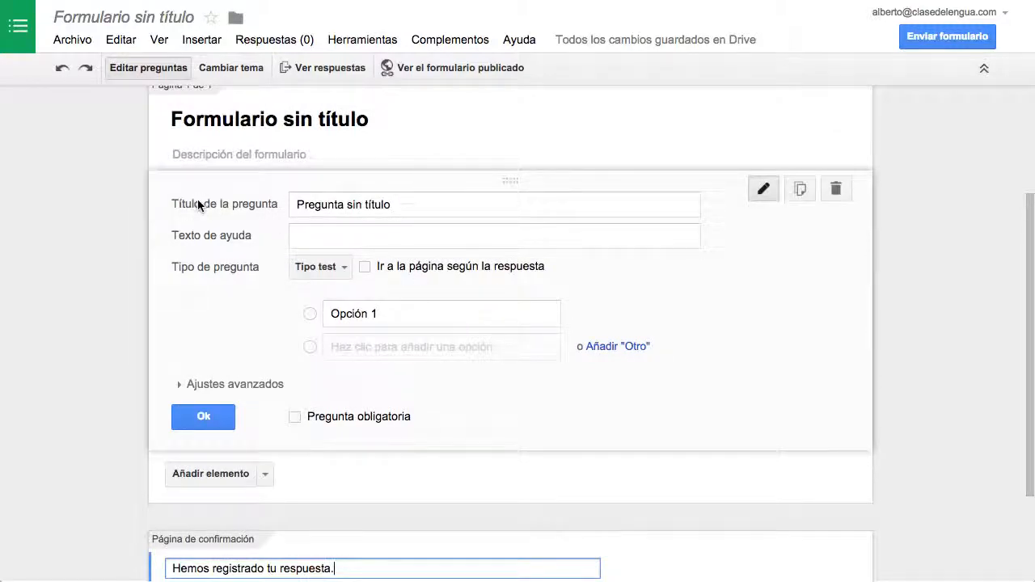
left_click(429, 203)
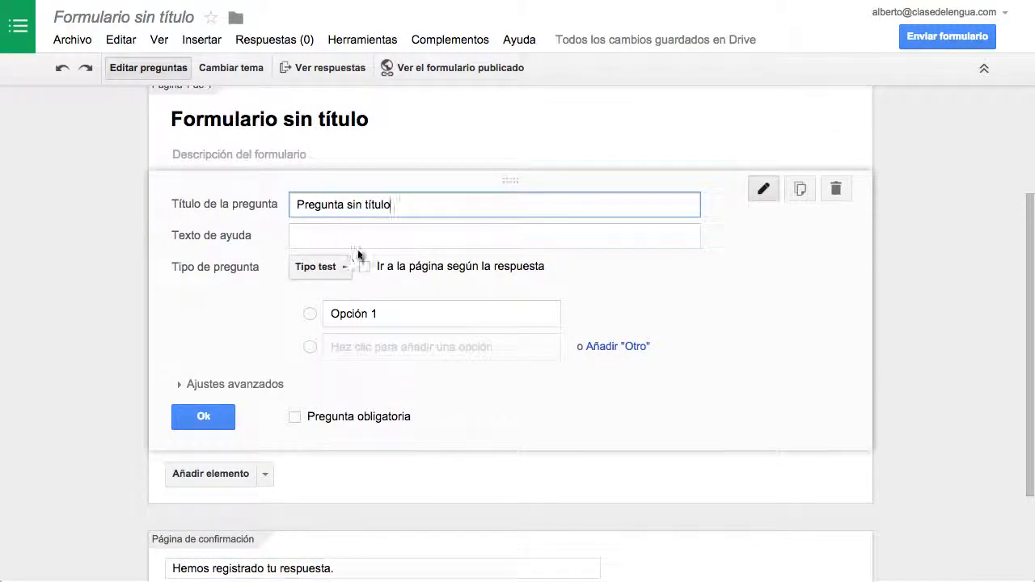
left_click(332, 234)
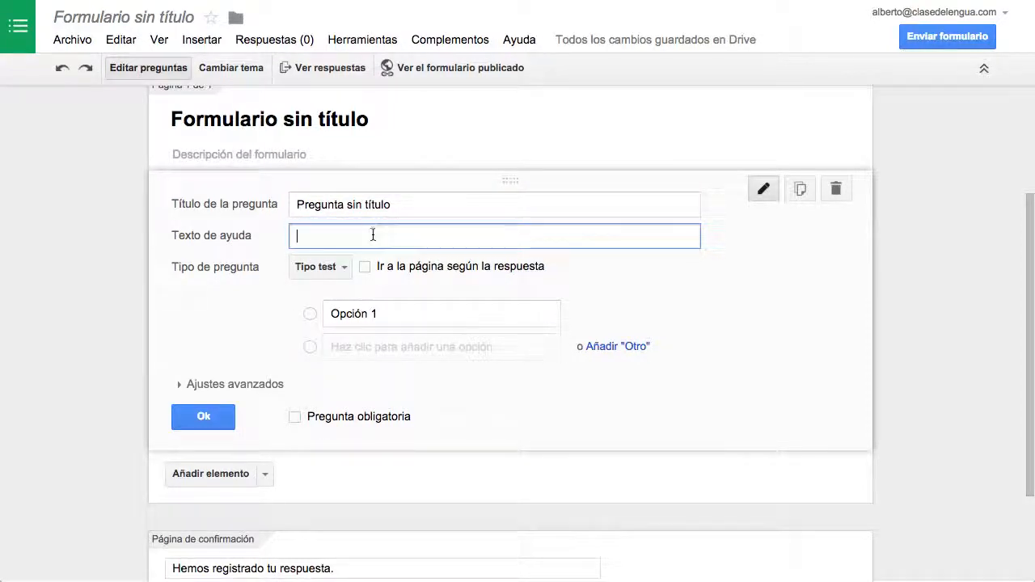
left_click(341, 276)
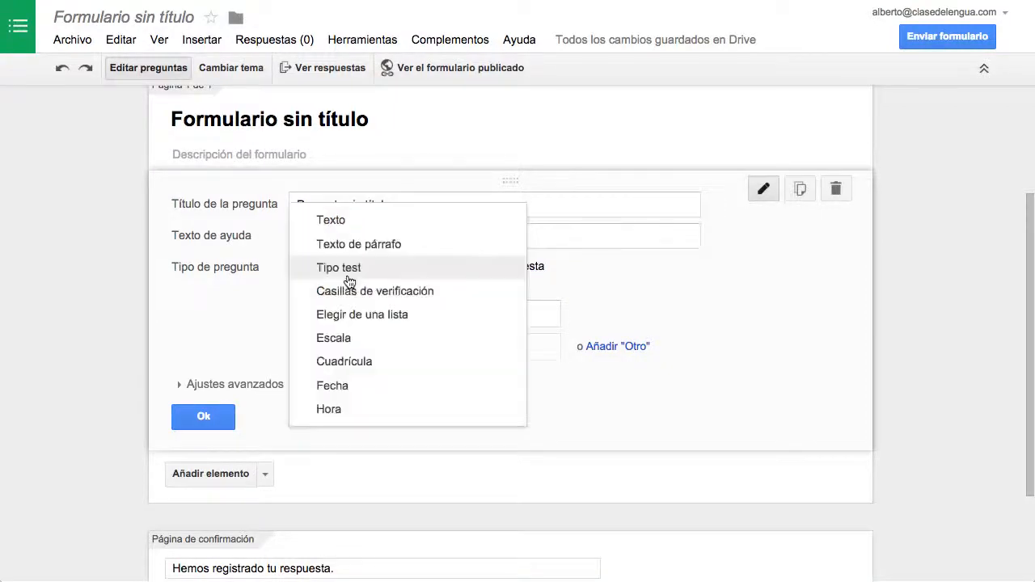
left_click(497, 226)
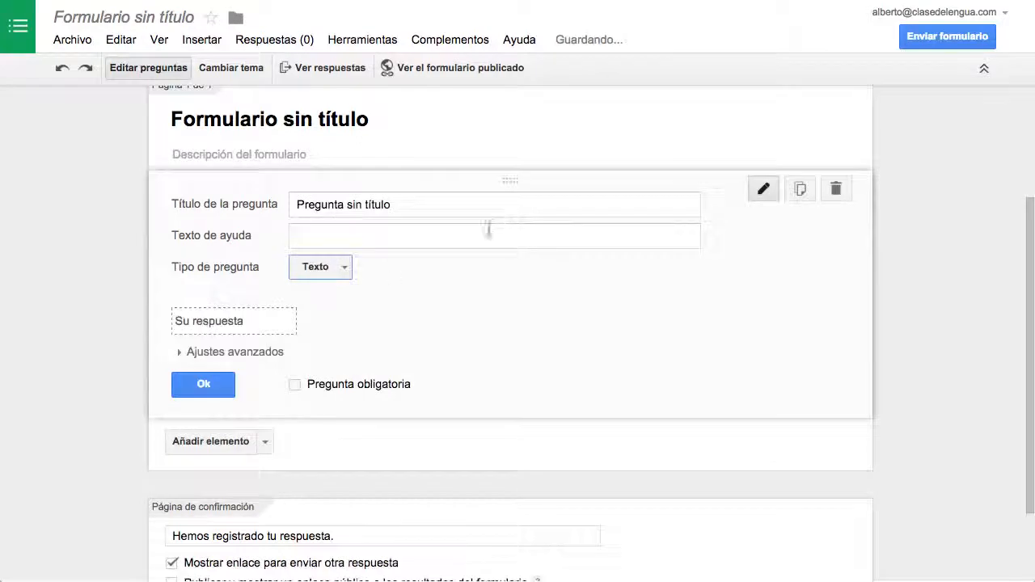
left_click(343, 267)
left_click(372, 293)
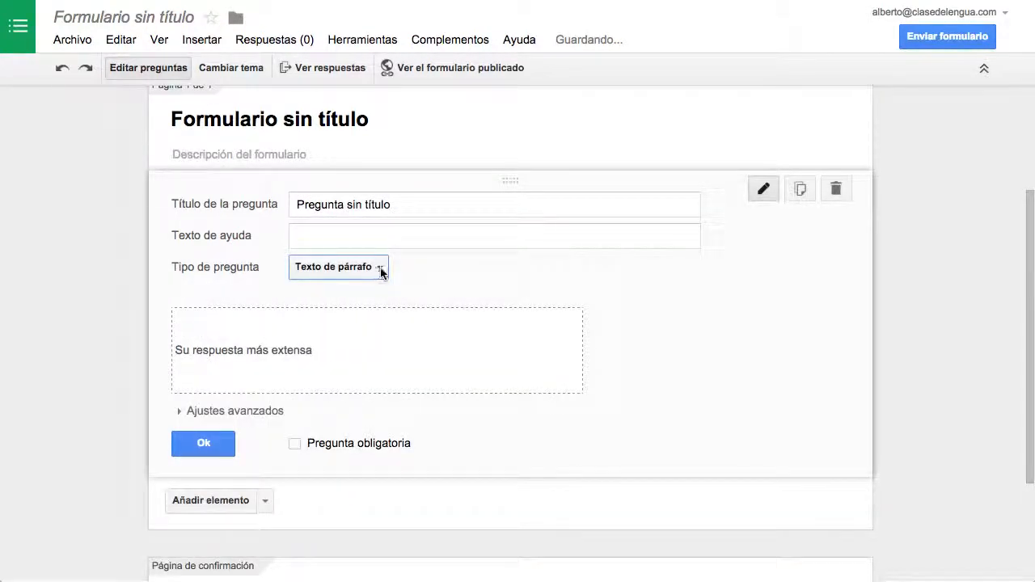
left_click(382, 268)
left_click(446, 290)
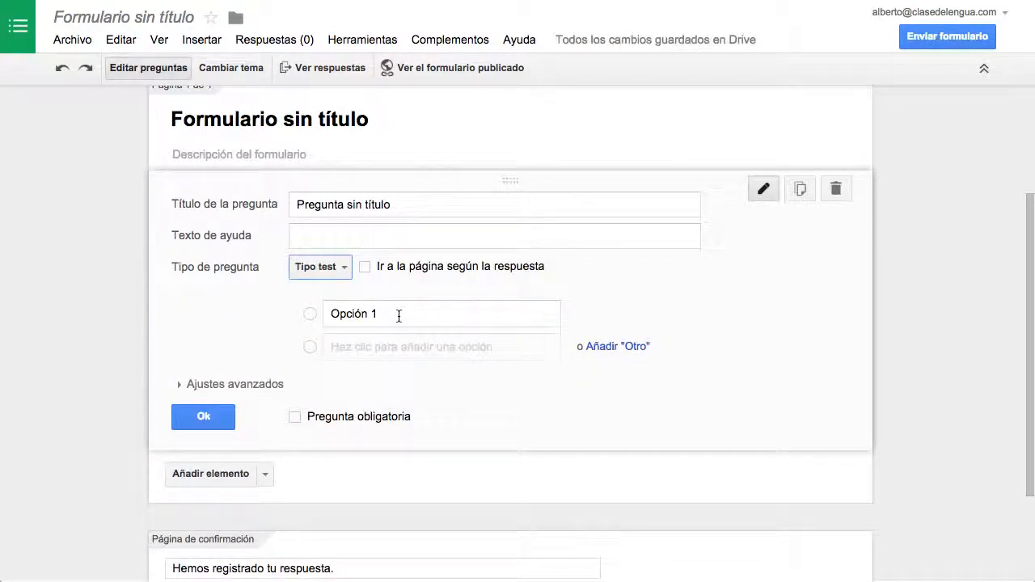
Step: Set the untitled question's type to Casillas de verificación
left_click(336, 270)
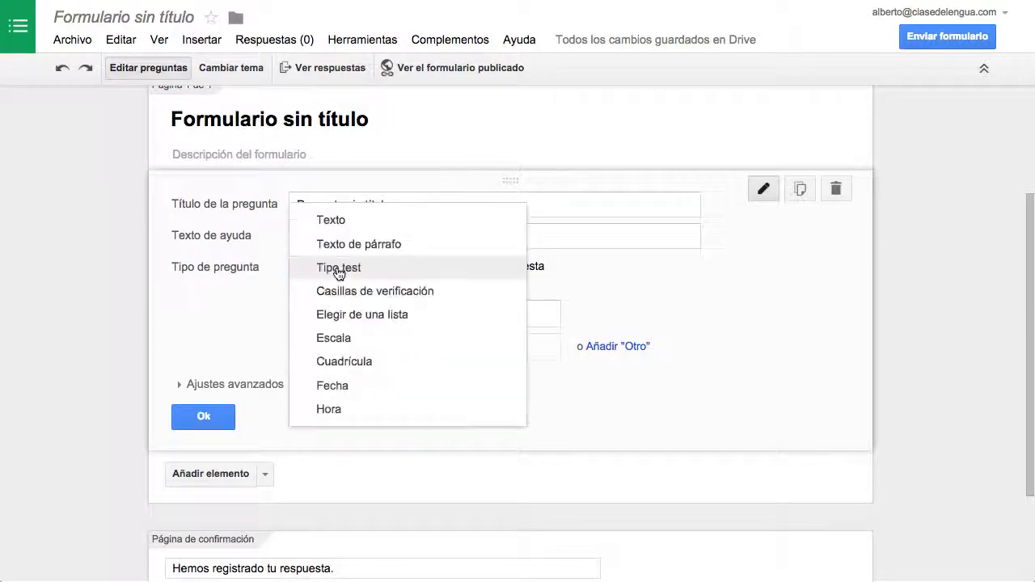
left_click(470, 293)
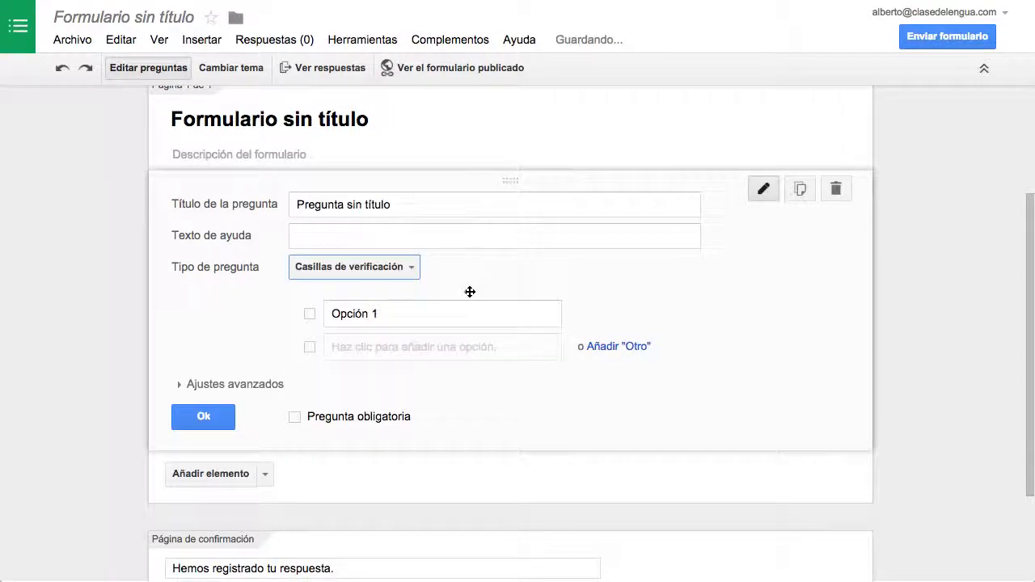
left_click(404, 275)
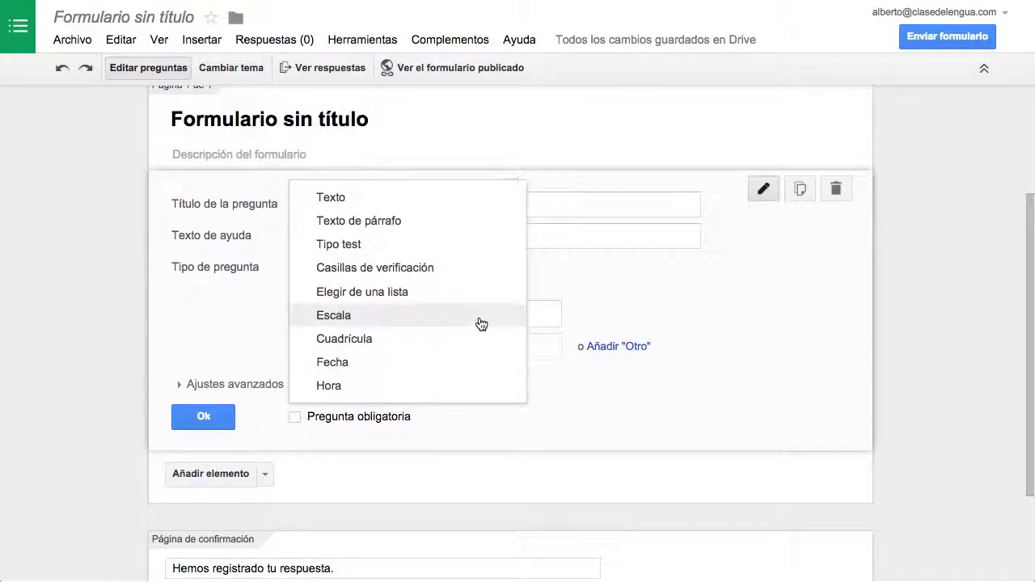
left_click(603, 294)
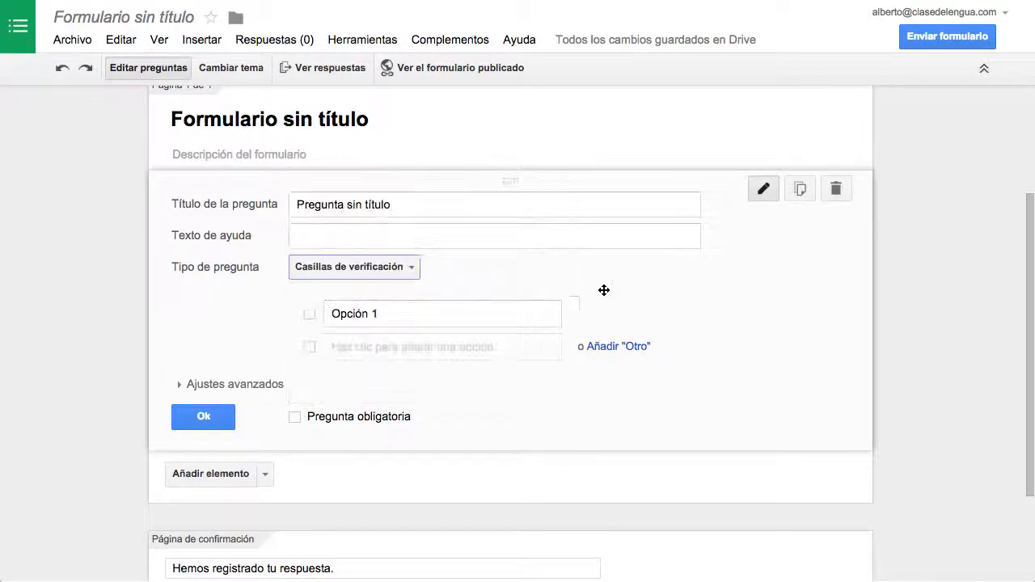
Step: Try data validation in the question's advanced settings, then switch it off and enable random ordering of the options
left_click(227, 393)
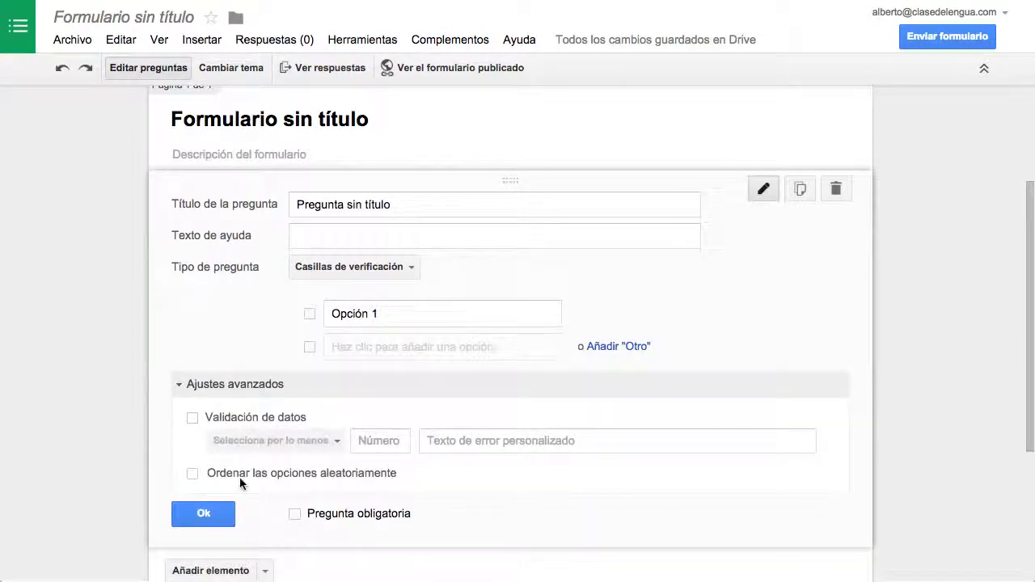
left_click(233, 417)
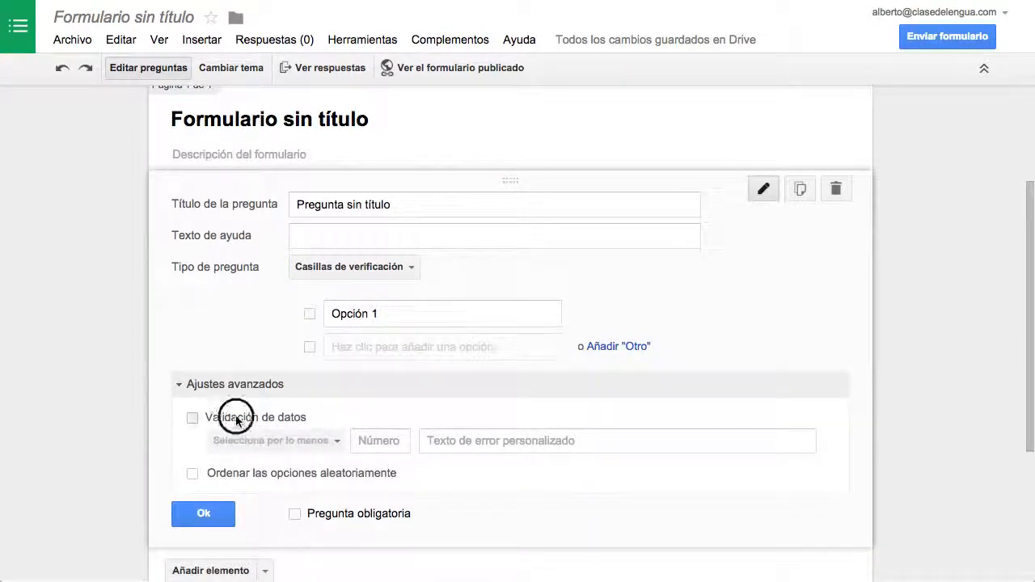
left_click(331, 440)
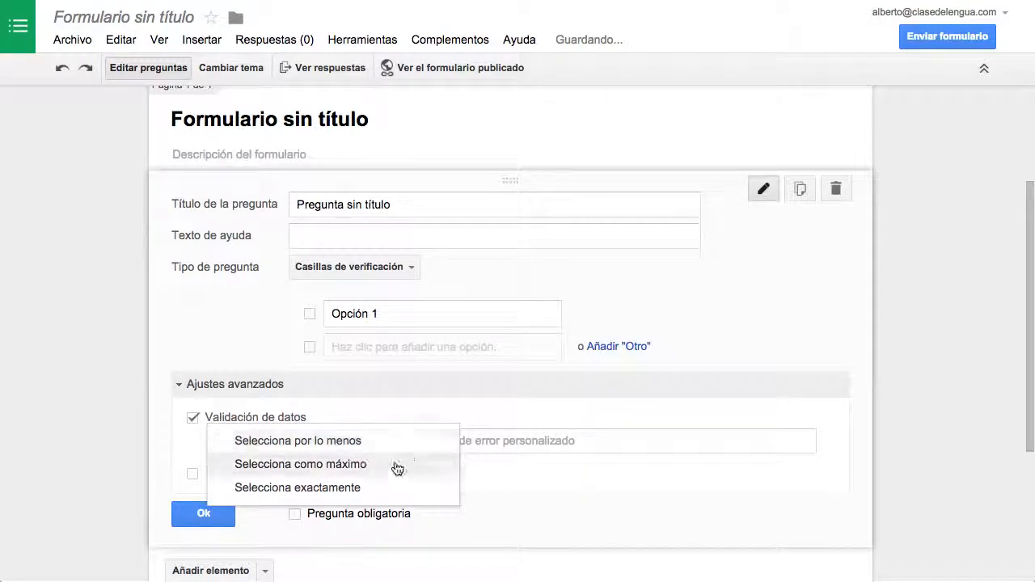
left_click(501, 472)
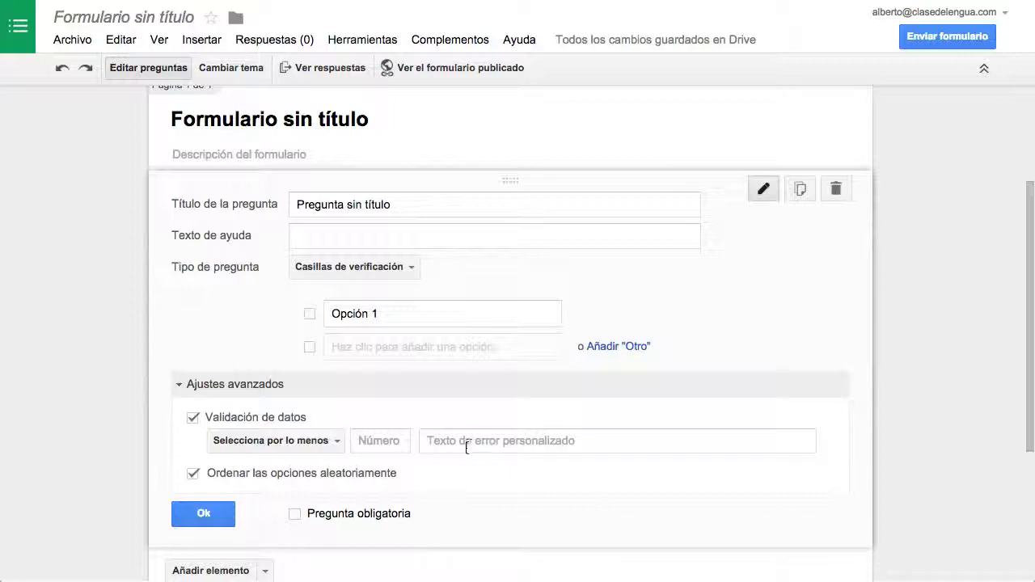
left_click(192, 417)
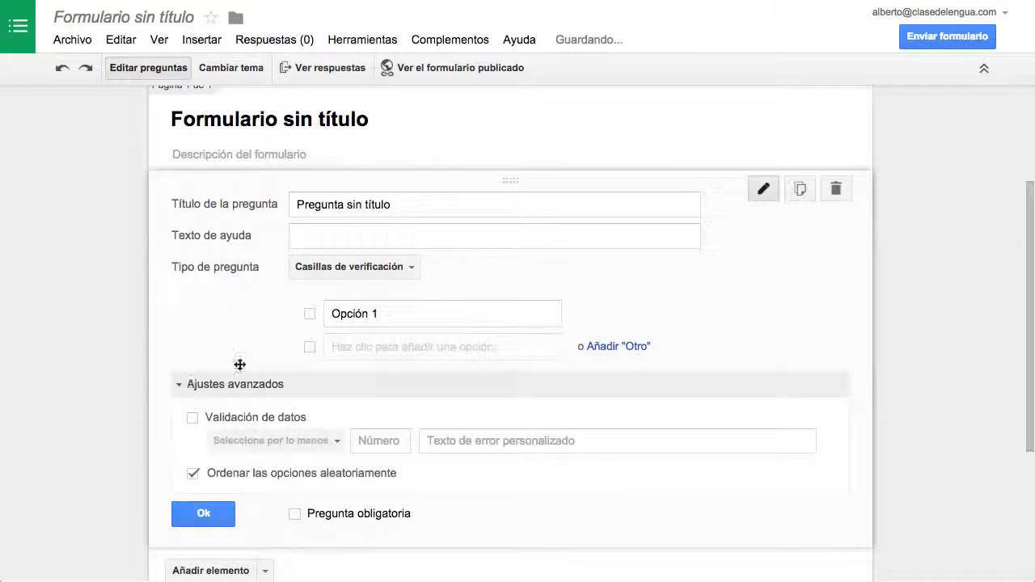
left_click(175, 385)
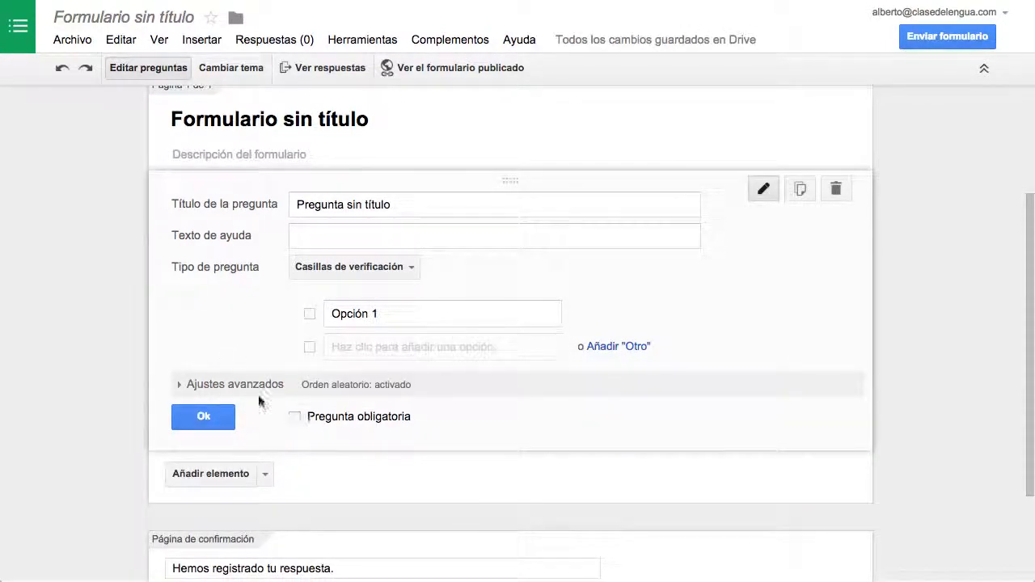
Step: Turn off random ordering of the options in the question's advanced settings
left_click(179, 385)
left_click(194, 475)
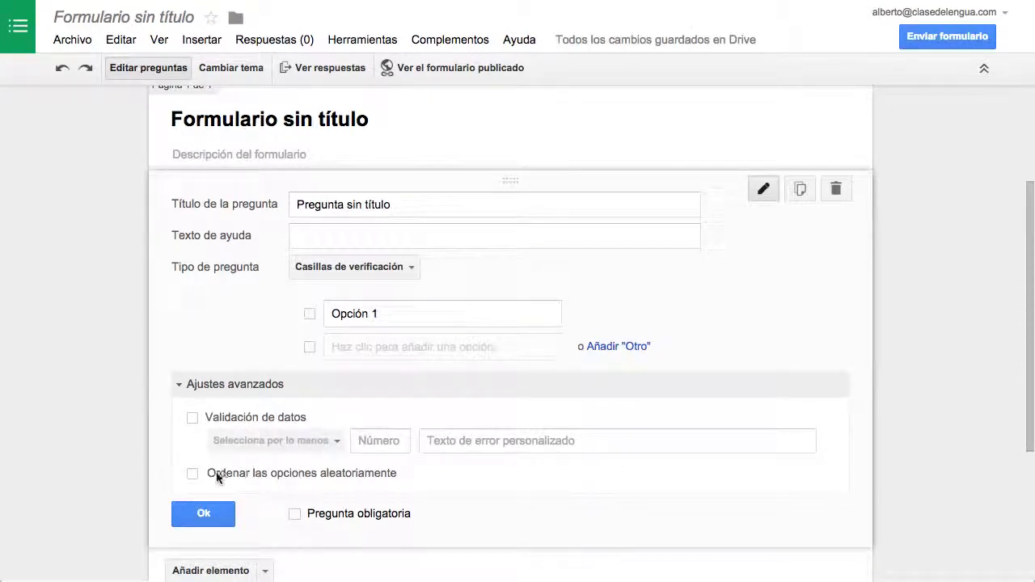
left_click(189, 388)
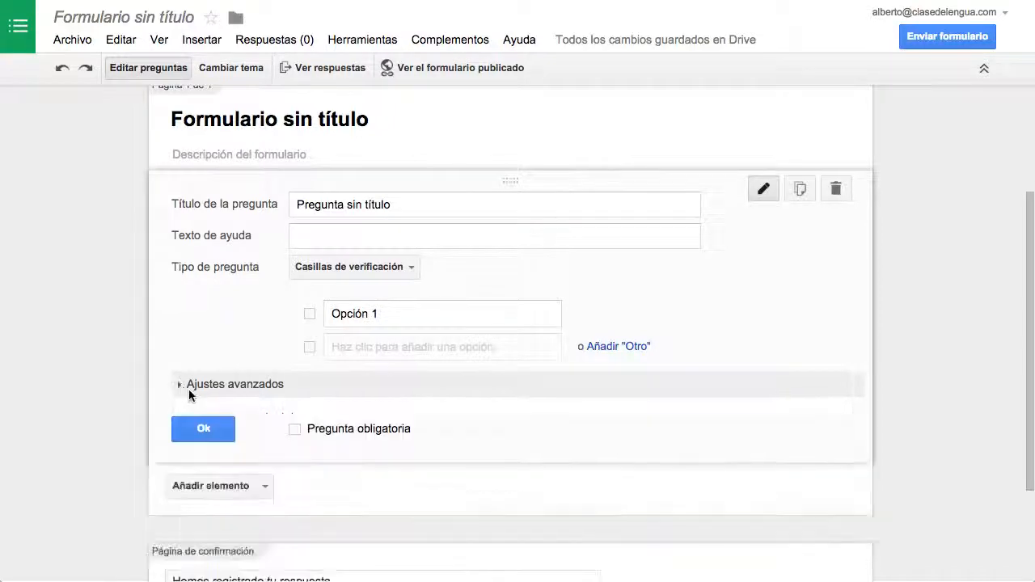
Step: Make the checkbox question mandatory and duplicate it
left_click(295, 417)
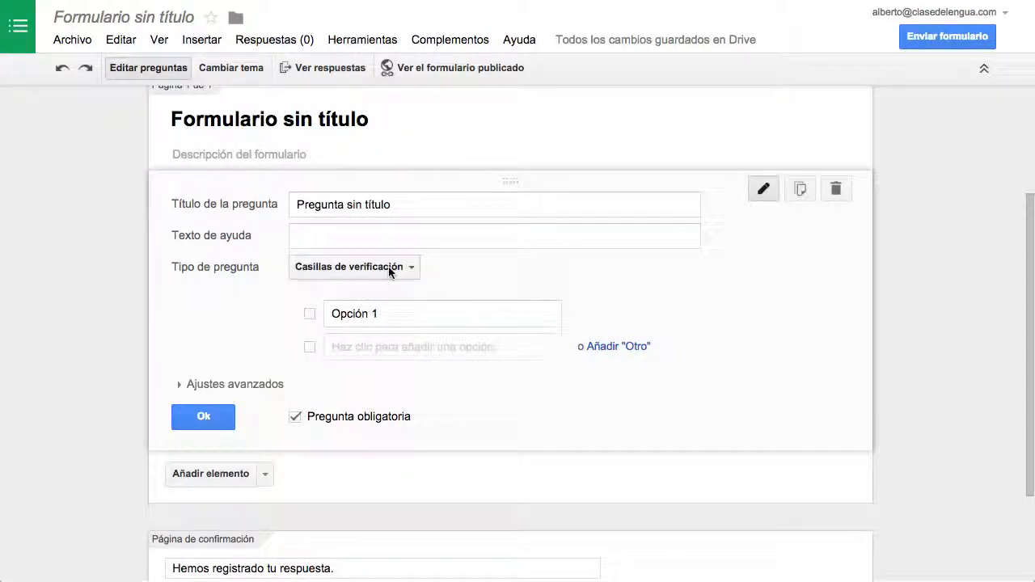
left_click(809, 190)
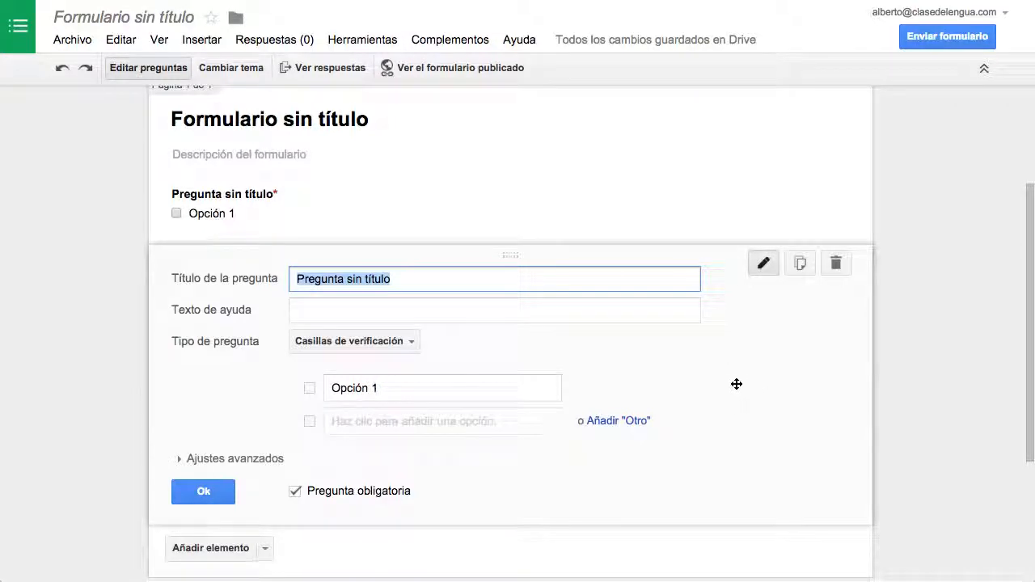
Step: Move the duplicated question above the original one
scroll(736, 373, "down", 1)
left_click_drag(591, 238, 557, 231)
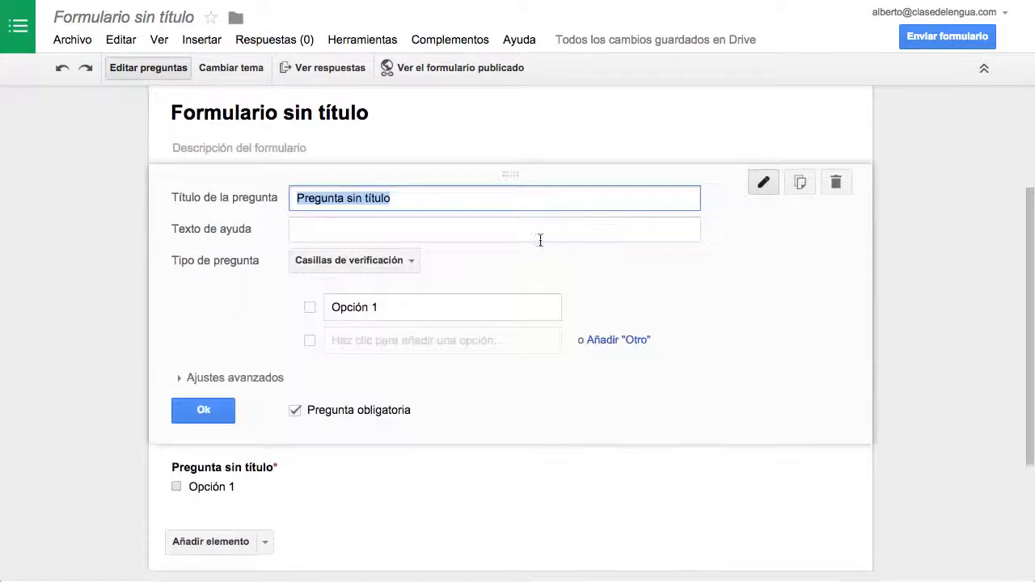
Step: Open the lower question for editing and title it "Pregunta 2"
left_click(572, 474)
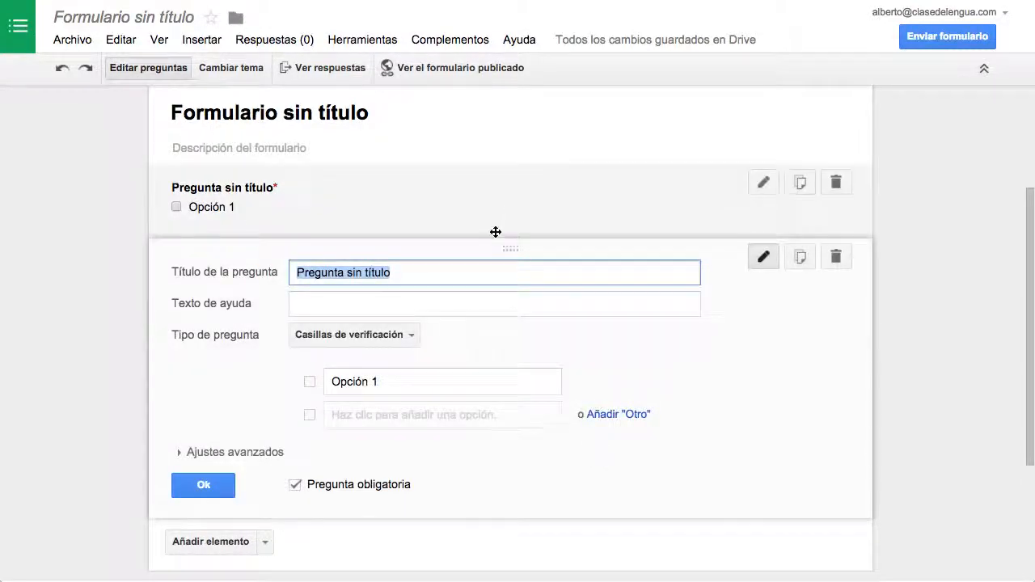
left_click_drag(451, 251, 448, 351)
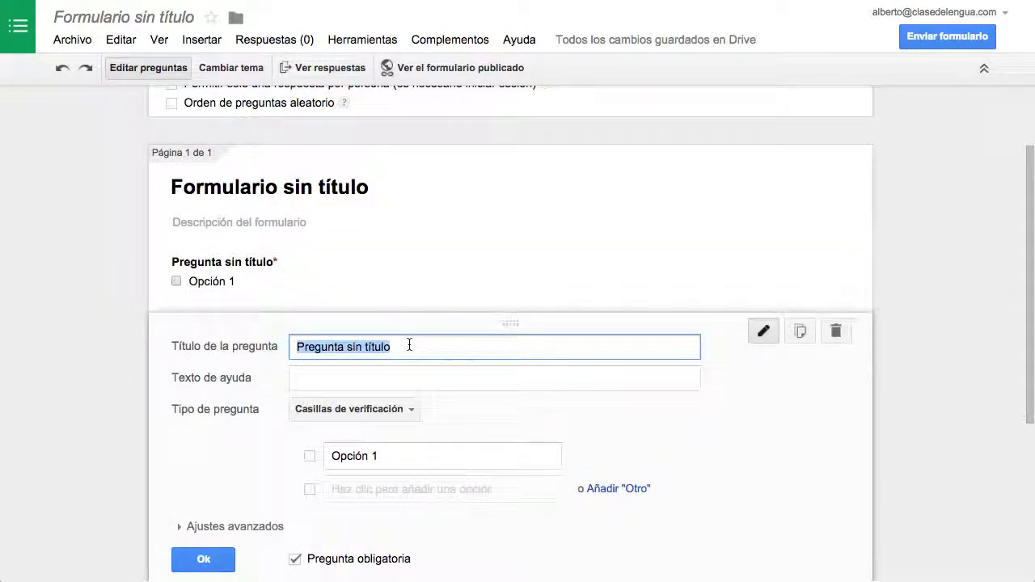
type("Pregunta 2")
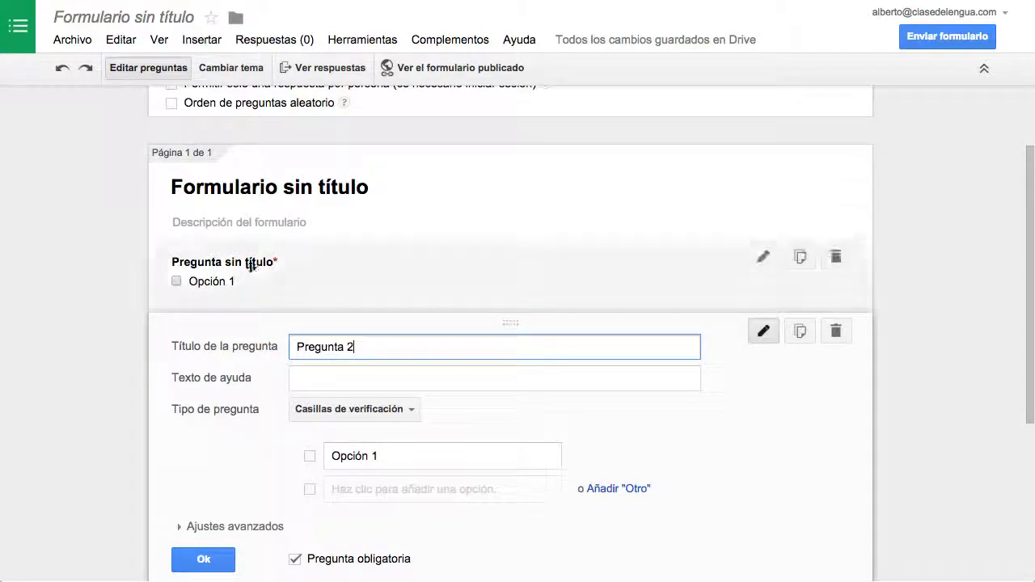
Step: Title the upper question "Pregunta 1" and finish editing it
left_click(216, 264)
type("Pregunta 1")
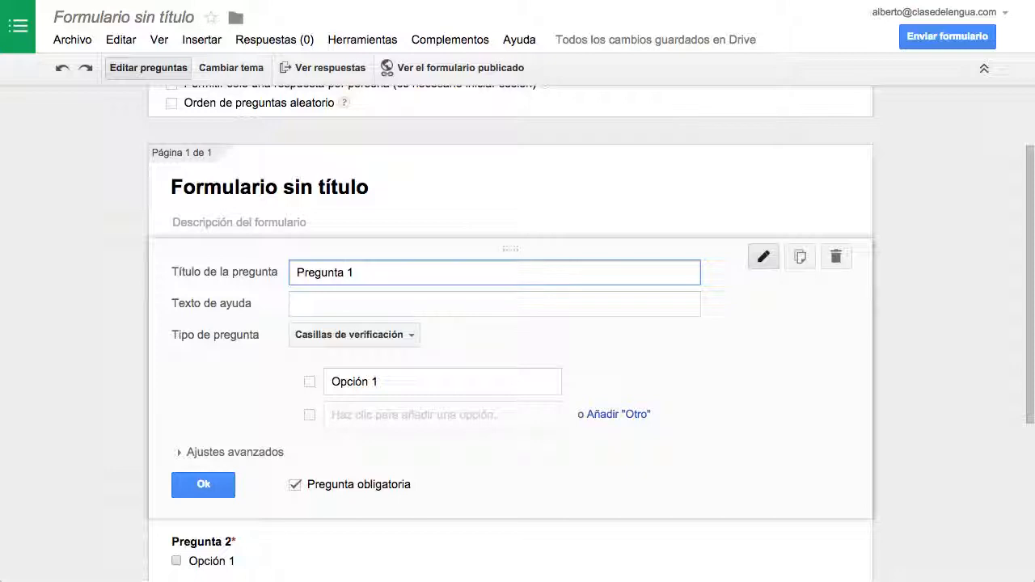
left_click(203, 484)
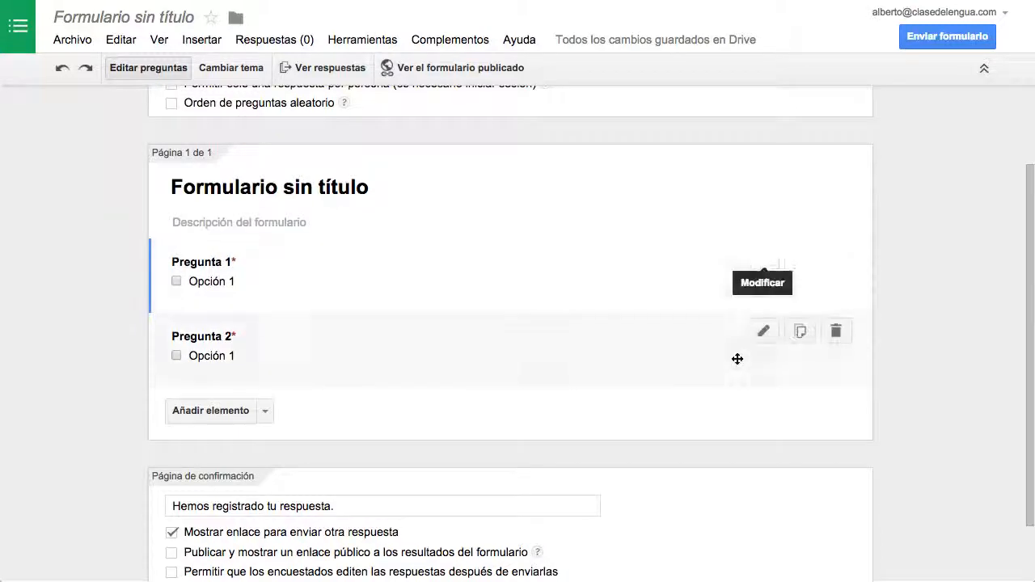
Step: Try moving Pregunta 2 above Pregunta 1, and put Pregunta 1 back in first place
left_click_drag(363, 349, 369, 287)
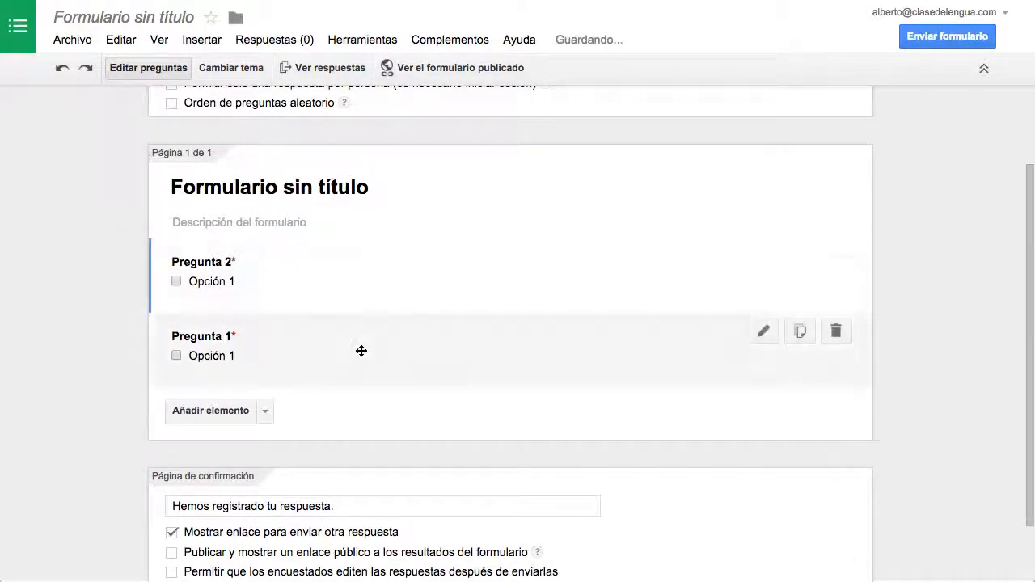
left_click_drag(358, 342, 385, 303)
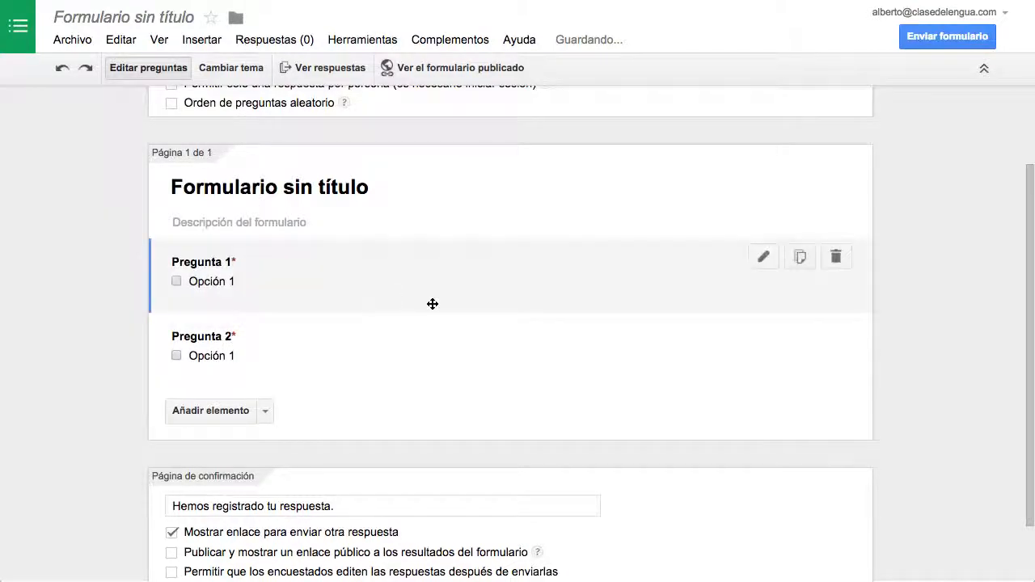
Step: View the published version of the form and return to editing it
scroll(473, 315, "down", 2)
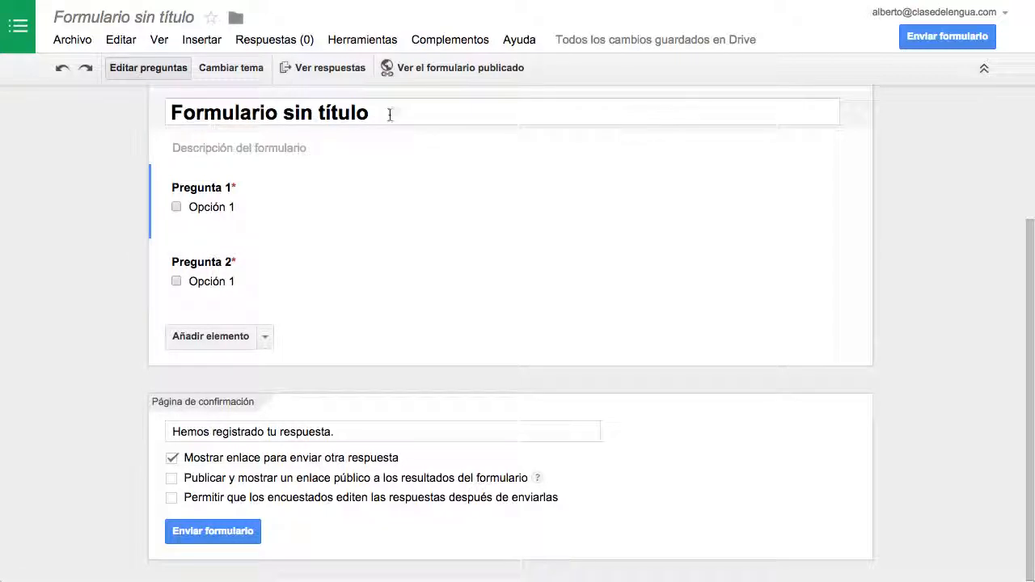
left_click(426, 68)
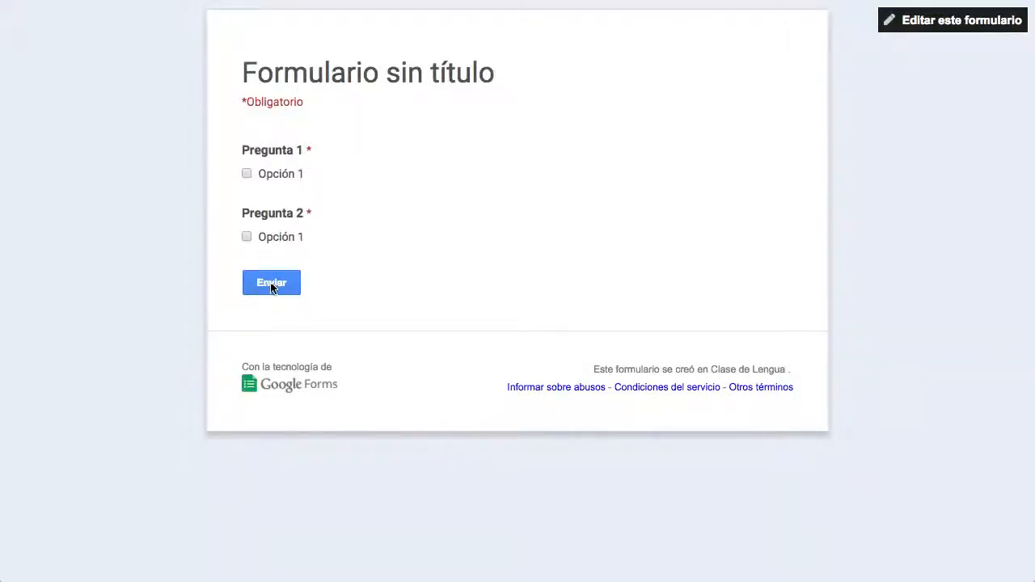
left_click(945, 23)
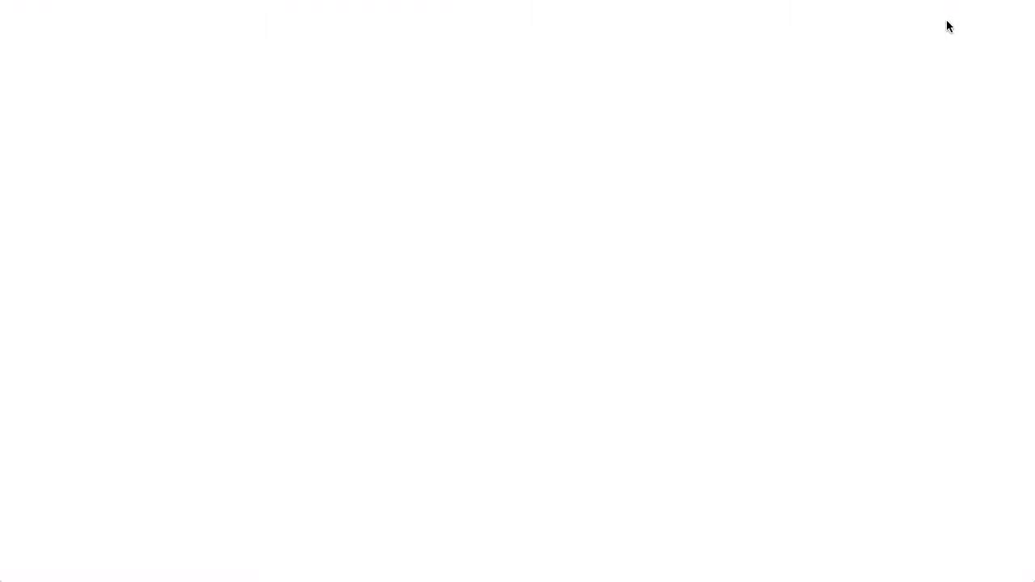